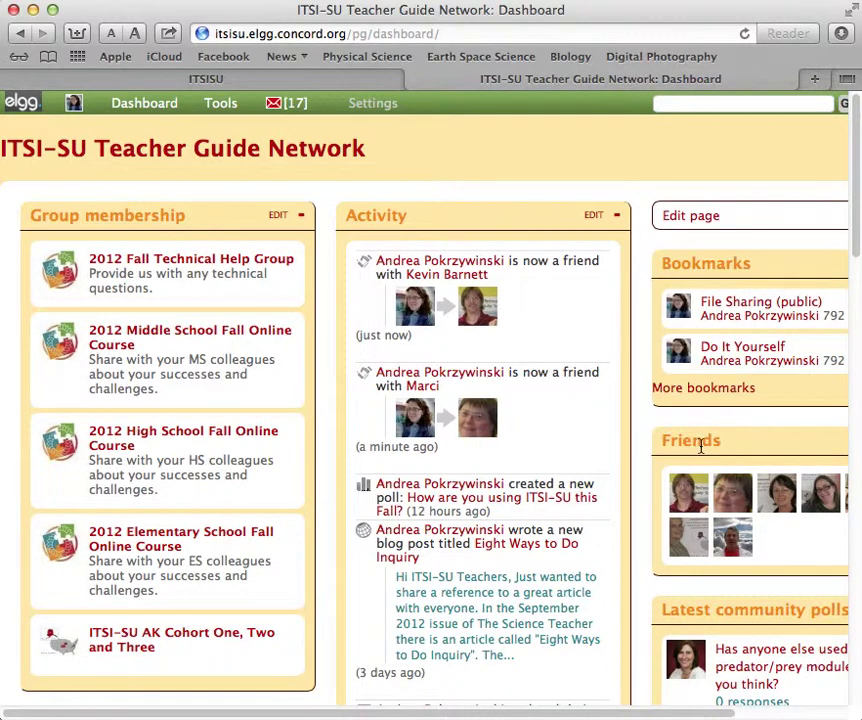
Step: Show the account's Friends list from the Tools menu
{"action": "mouse_move", "coordinate": [227, 100]}
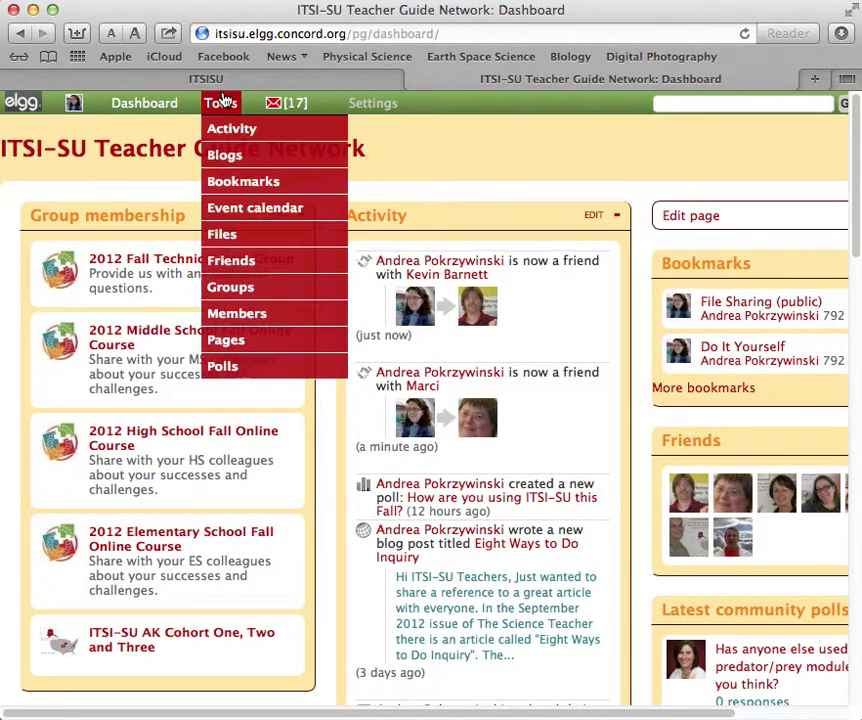
{"action": "left_click", "coordinate": [229, 268]}
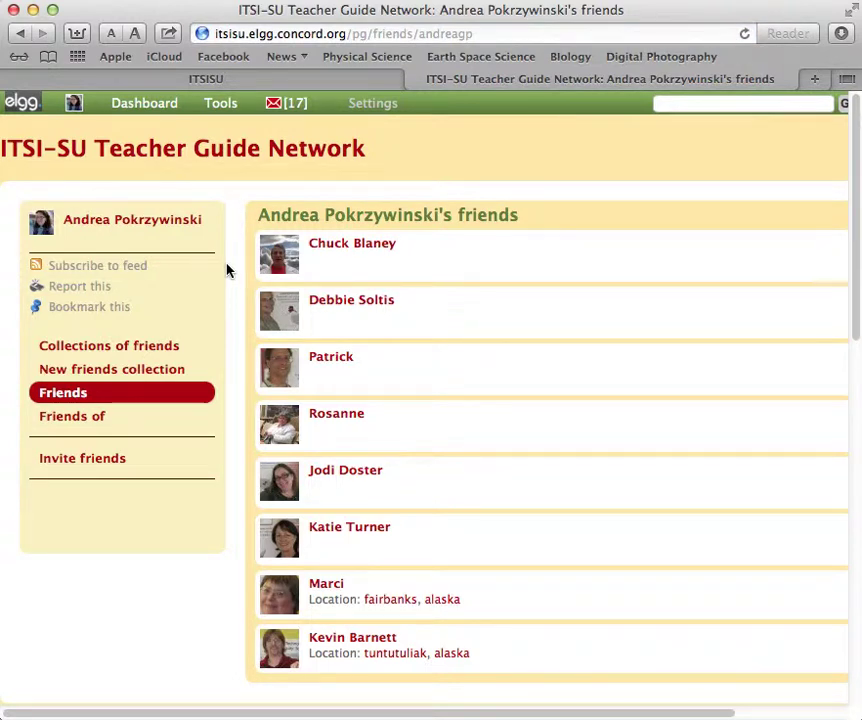
Step: Bring up the Tools dropdown over the Friends page
{"action": "mouse_move", "coordinate": [220, 108]}
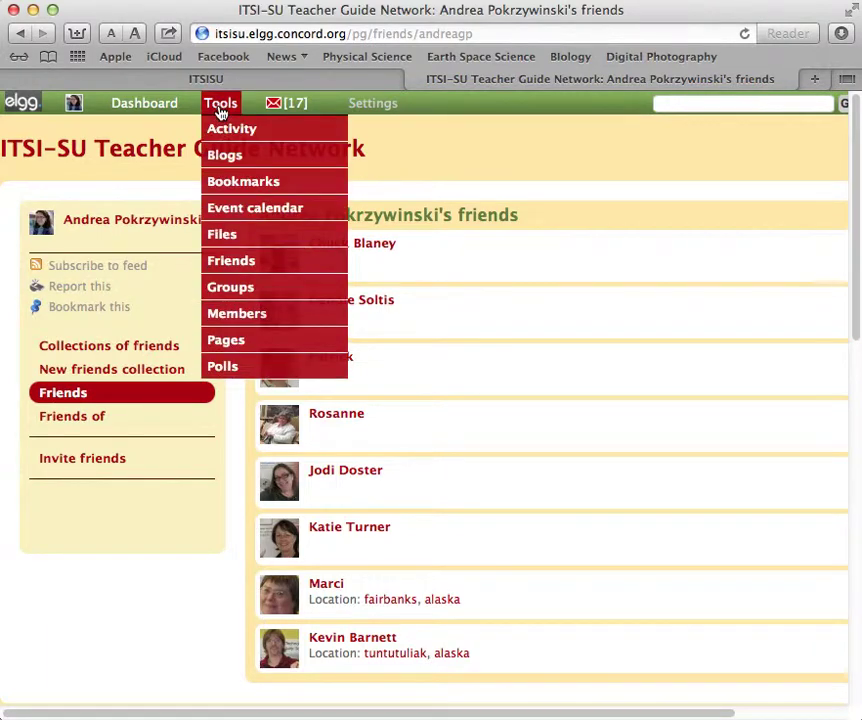
Step: Open the Members directory and page through the newest members to page 7
{"action": "left_click", "coordinate": [289, 319]}
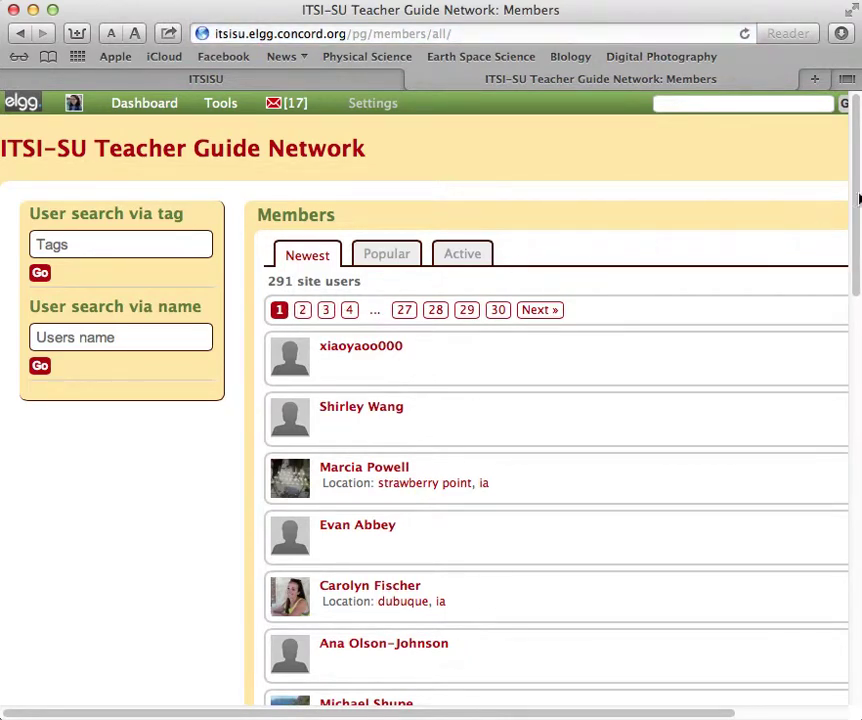
{"action": "left_click_drag", "start_coordinate": [854, 183], "coordinate": [850, 302]}
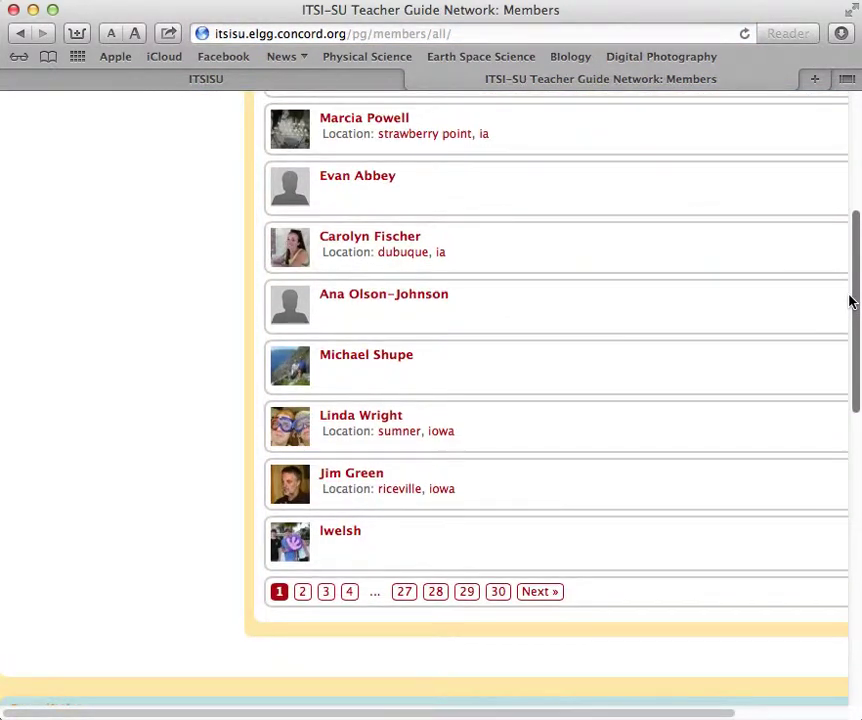
{"action": "left_click", "coordinate": [350, 594]}
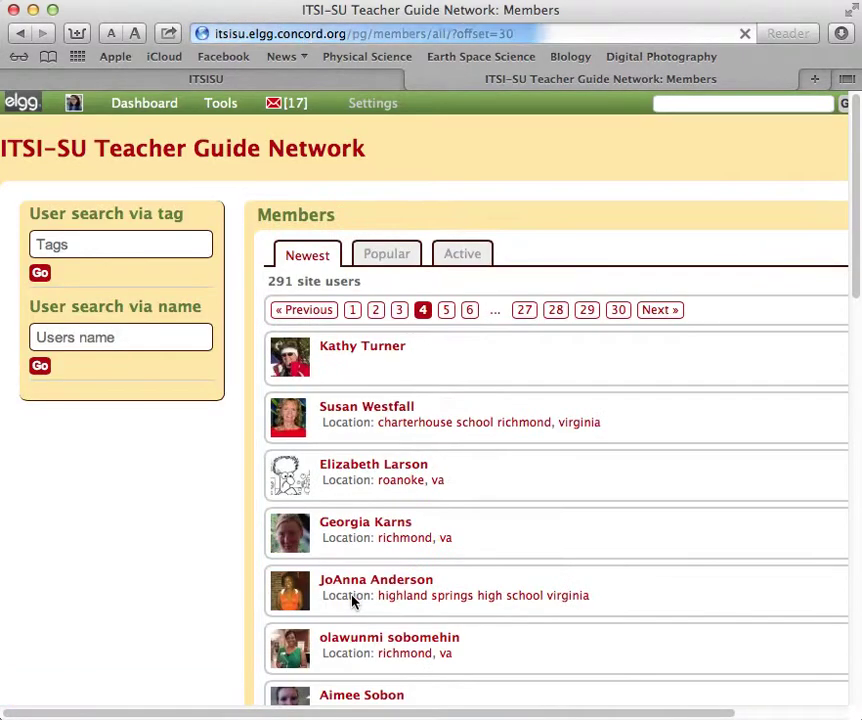
{"action": "left_click_drag", "start_coordinate": [841, 231], "coordinate": [843, 355]}
{"action": "scroll", "coordinate": [464, 464], "scroll_direction": "down", "scroll_amount": 2}
{"action": "left_click", "coordinate": [471, 516]}
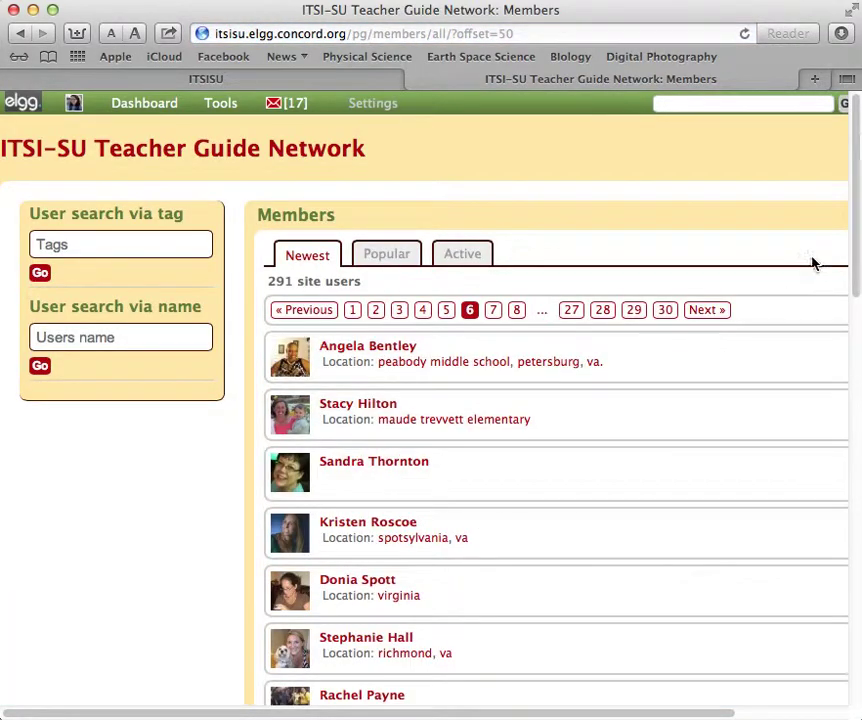
{"action": "left_click_drag", "start_coordinate": [856, 215], "coordinate": [847, 321]}
{"action": "scroll", "coordinate": [571, 394], "scroll_direction": "down", "scroll_amount": 2}
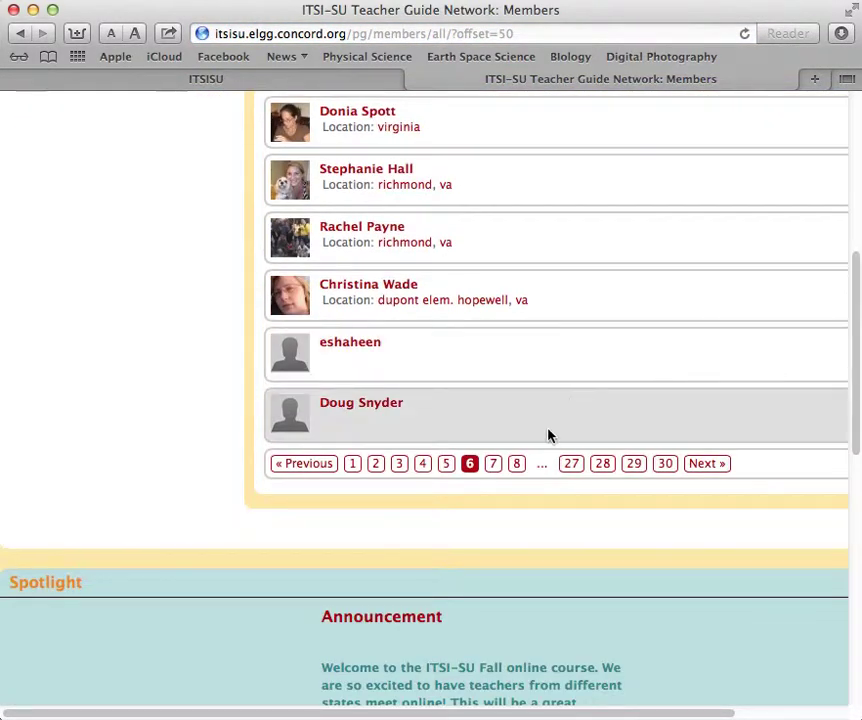
{"action": "left_click", "coordinate": [492, 466]}
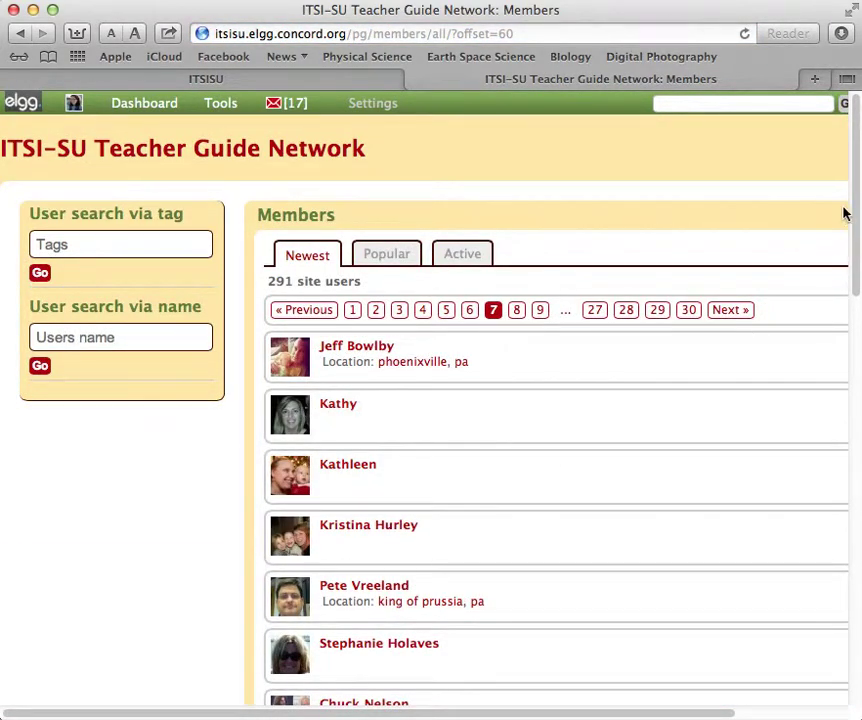
Step: Advance to member page 10 and open the Anchorage, Alaska teacher's profile
{"action": "left_click_drag", "start_coordinate": [856, 212], "coordinate": [843, 342]}
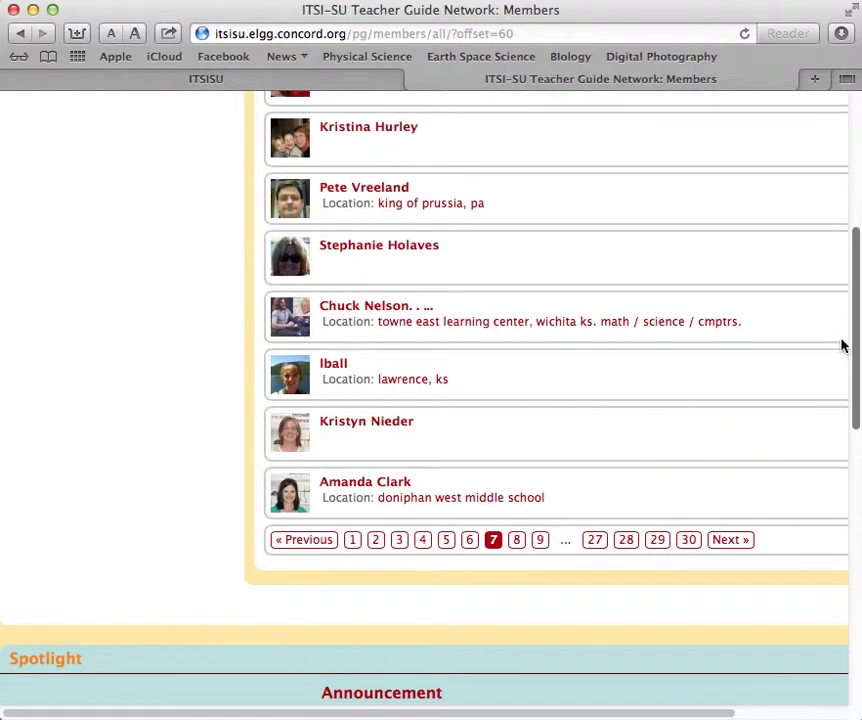
{"action": "left_click", "coordinate": [517, 540]}
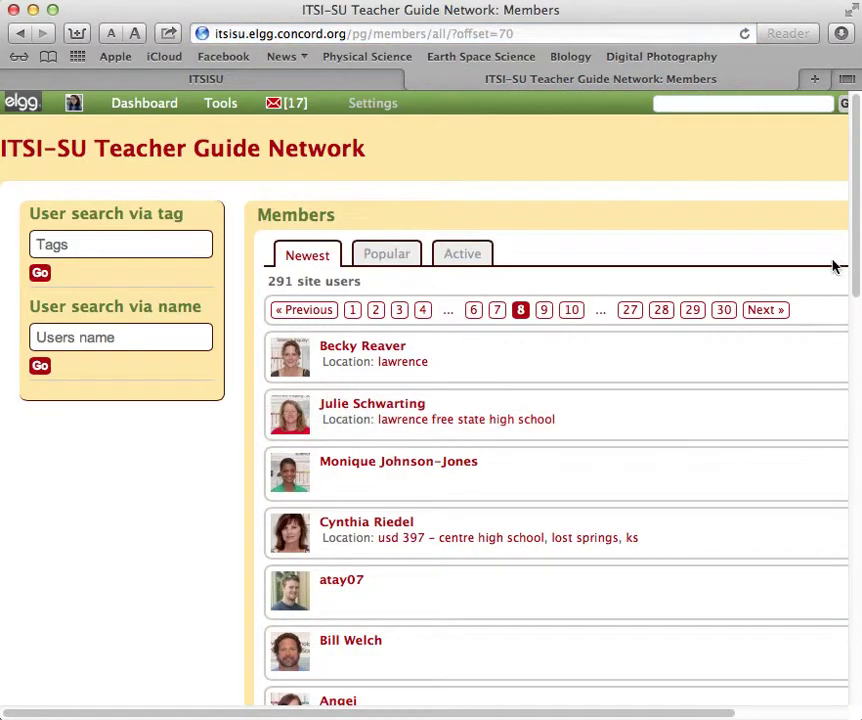
{"action": "left_click_drag", "start_coordinate": [858, 231], "coordinate": [856, 359]}
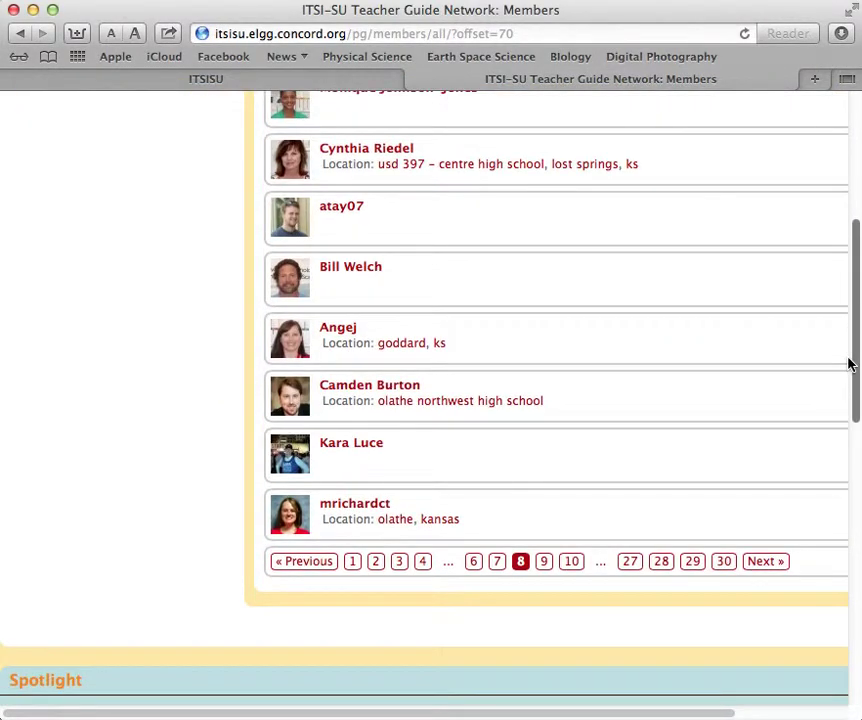
{"action": "left_click", "coordinate": [546, 566]}
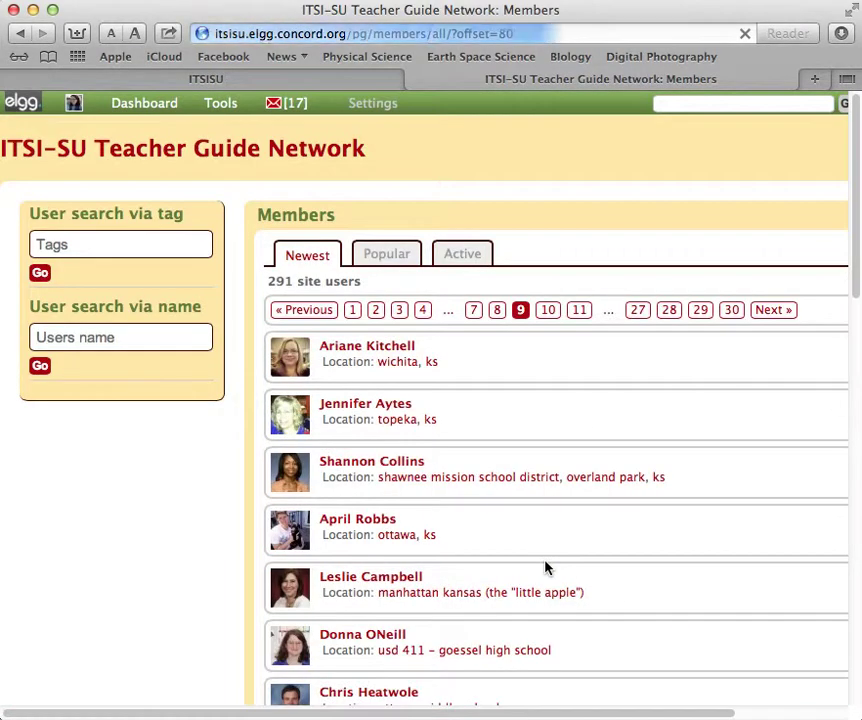
{"action": "left_click_drag", "start_coordinate": [857, 202], "coordinate": [855, 350]}
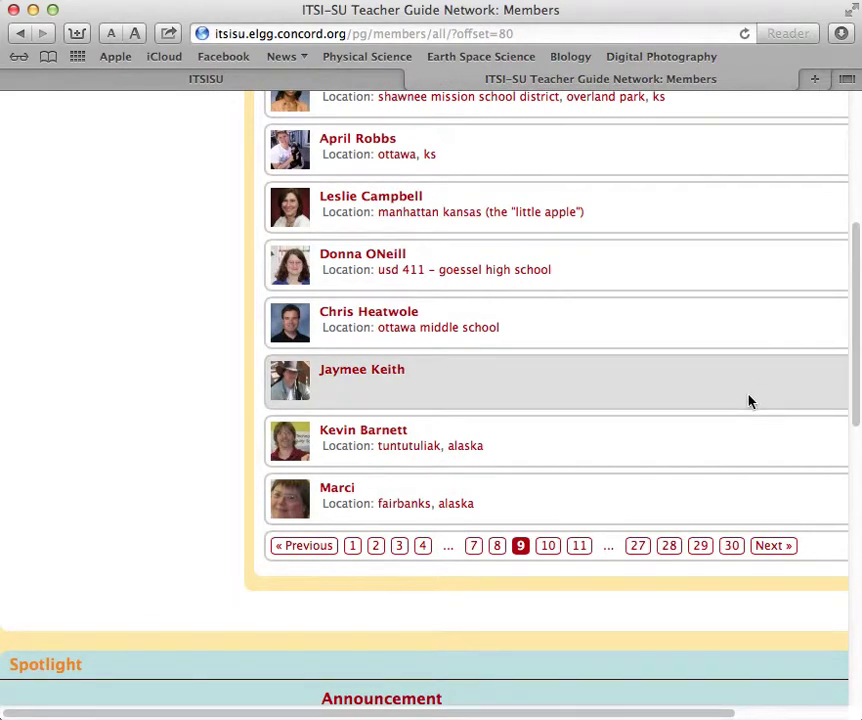
{"action": "left_click", "coordinate": [548, 548]}
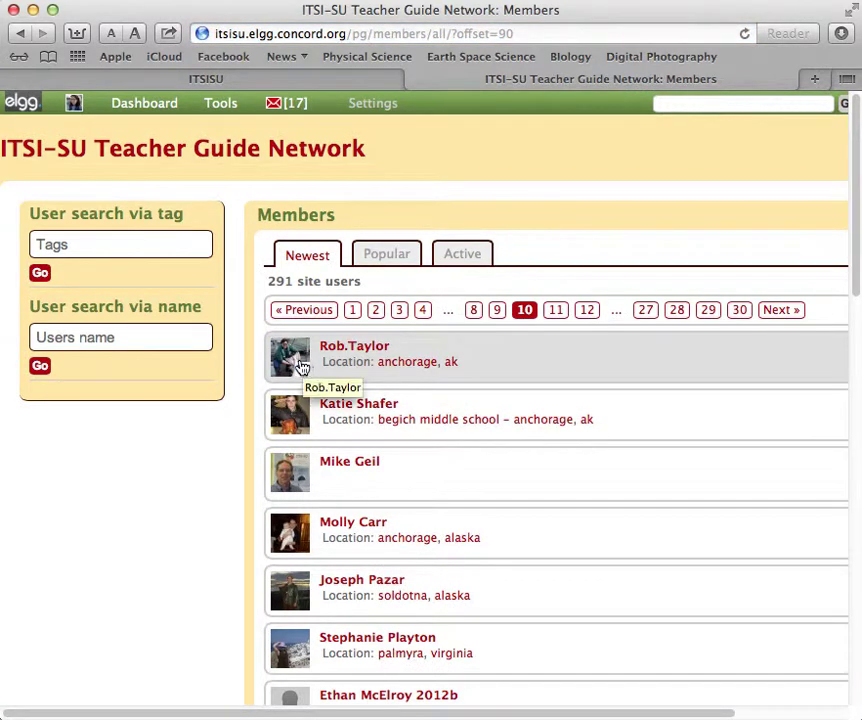
{"action": "left_click", "coordinate": [297, 364]}
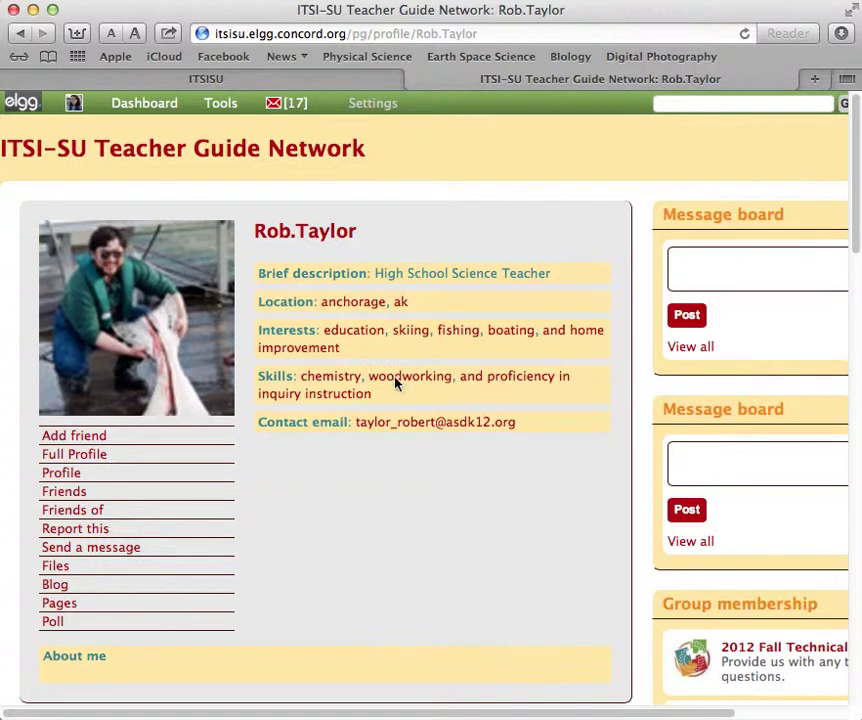
Step: Add the Anchorage teacher as a friend from his profile
{"action": "left_click", "coordinate": [136, 437]}
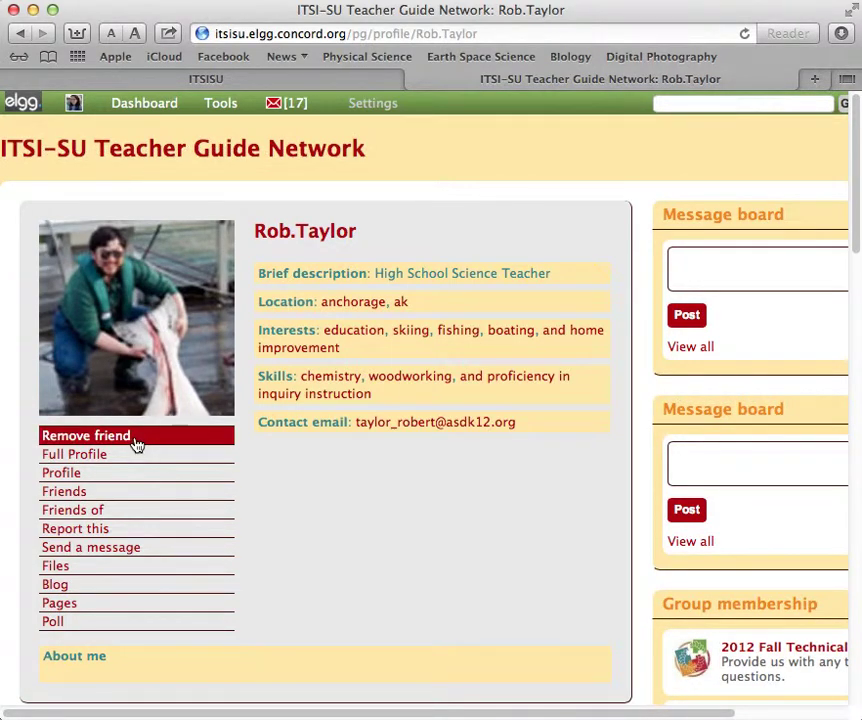
{"action": "mouse_move", "coordinate": [215, 107]}
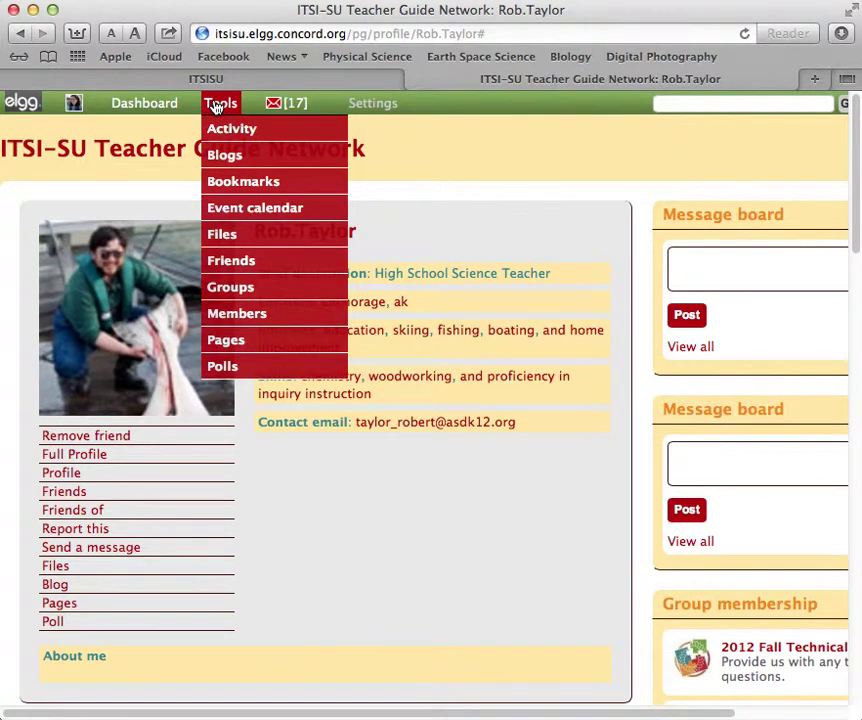
Step: Check the Friends list now shows nine friends, including the Anchorage teacher
{"action": "left_click", "coordinate": [222, 262]}
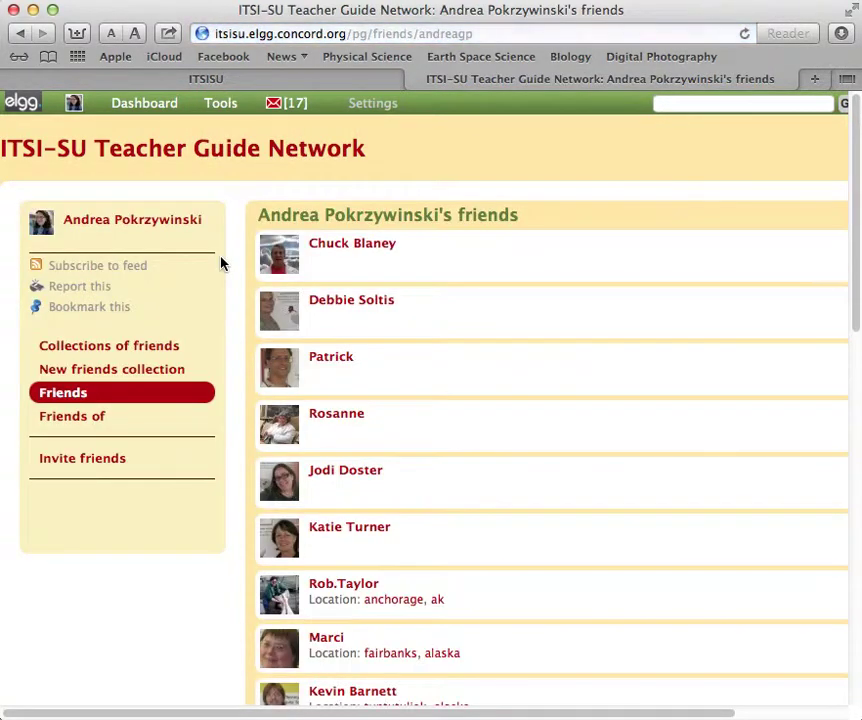
{"action": "left_click_drag", "start_coordinate": [857, 112], "coordinate": [855, 141]}
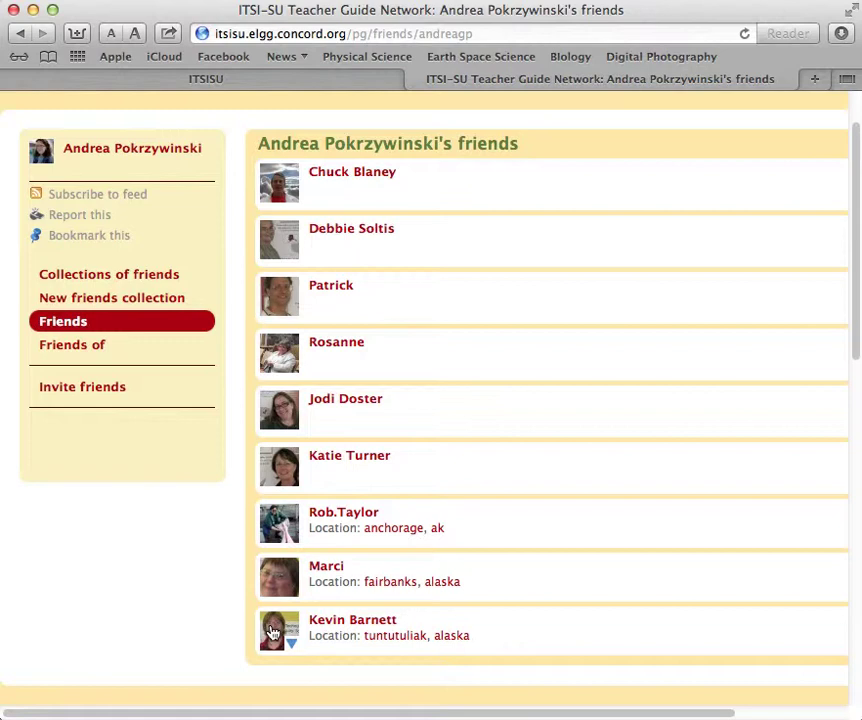
{"action": "left_click_drag", "start_coordinate": [857, 252], "coordinate": [855, 210]}
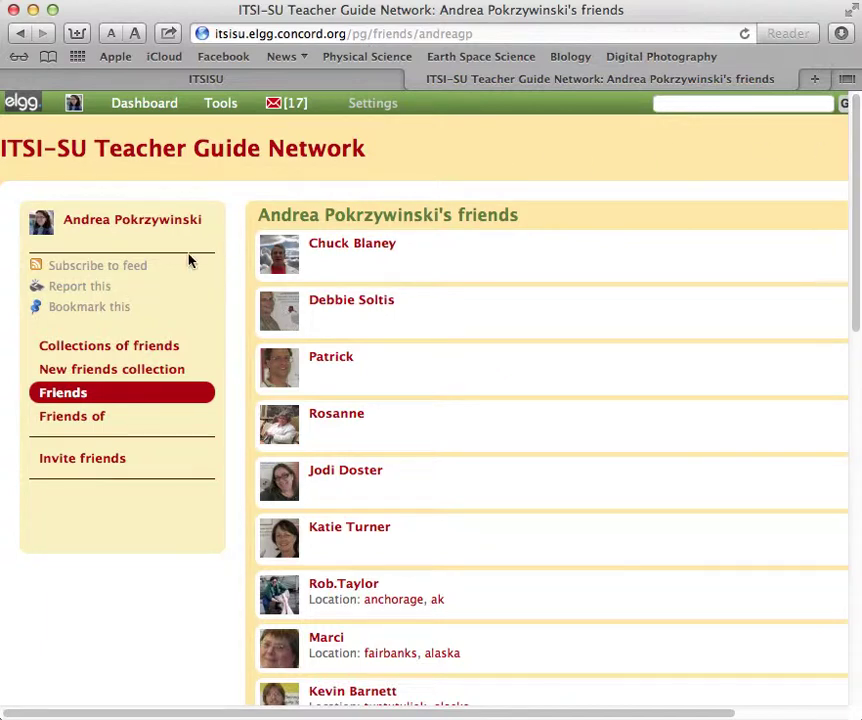
Step: Add the Anchorage teacher to the Alaska Cohort 3 collection, save, and return to the Dashboard
{"action": "left_click", "coordinate": [155, 350]}
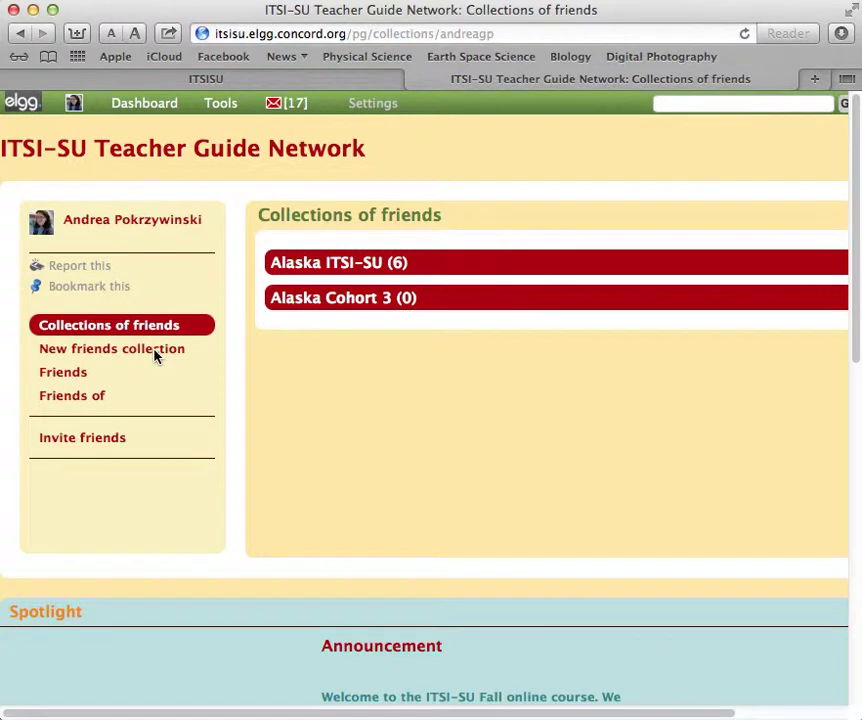
{"action": "left_click", "coordinate": [288, 306]}
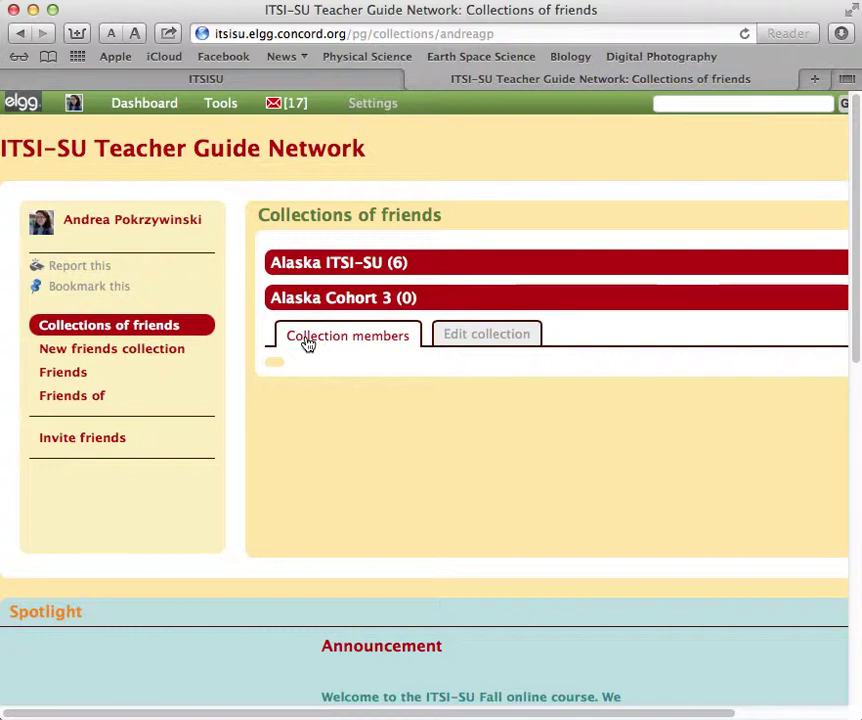
{"action": "left_click", "coordinate": [479, 344]}
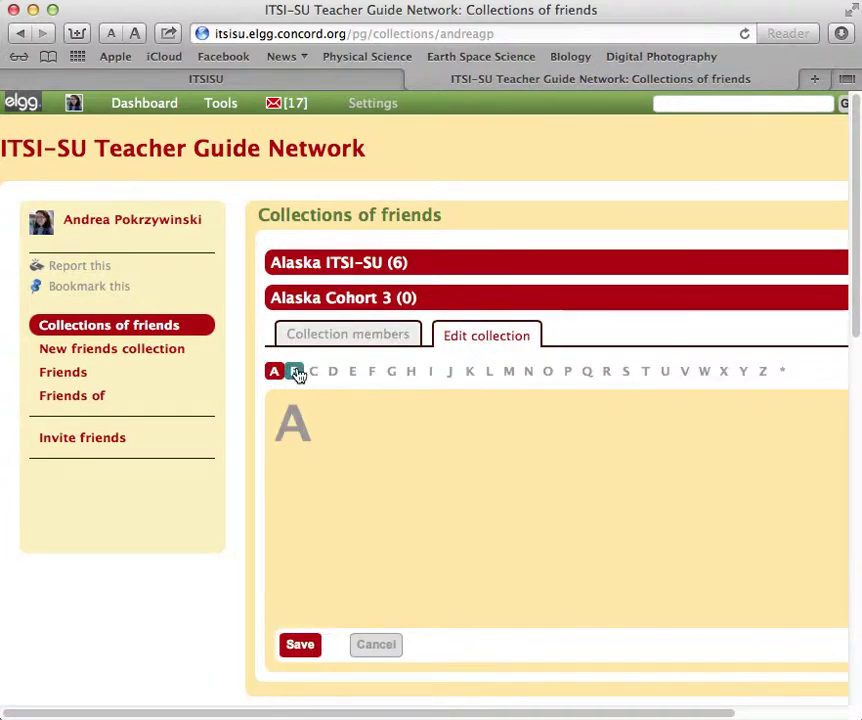
{"action": "left_click", "coordinate": [606, 373]}
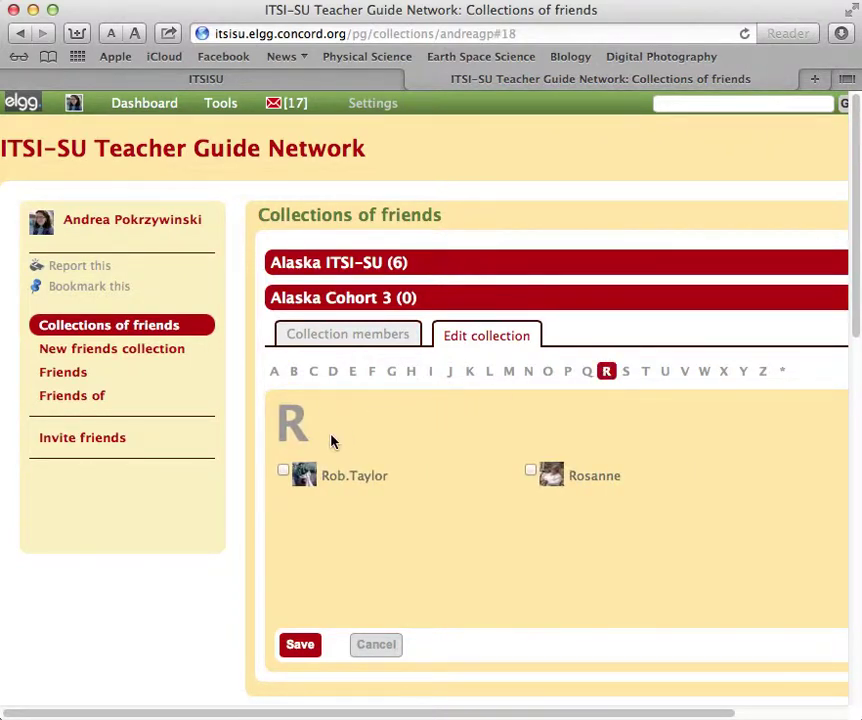
{"action": "left_click", "coordinate": [284, 470]}
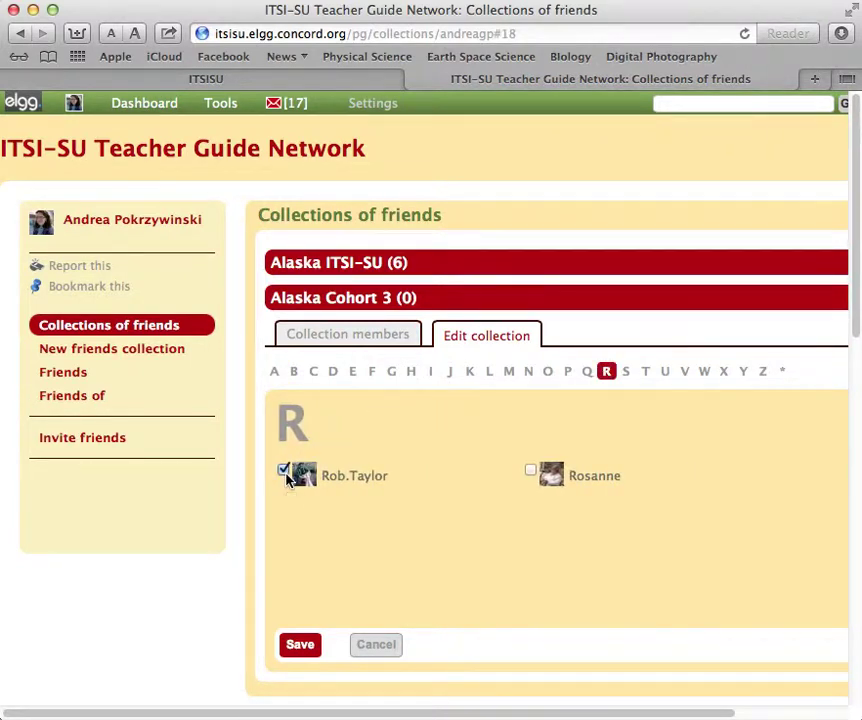
{"action": "left_click", "coordinate": [291, 656]}
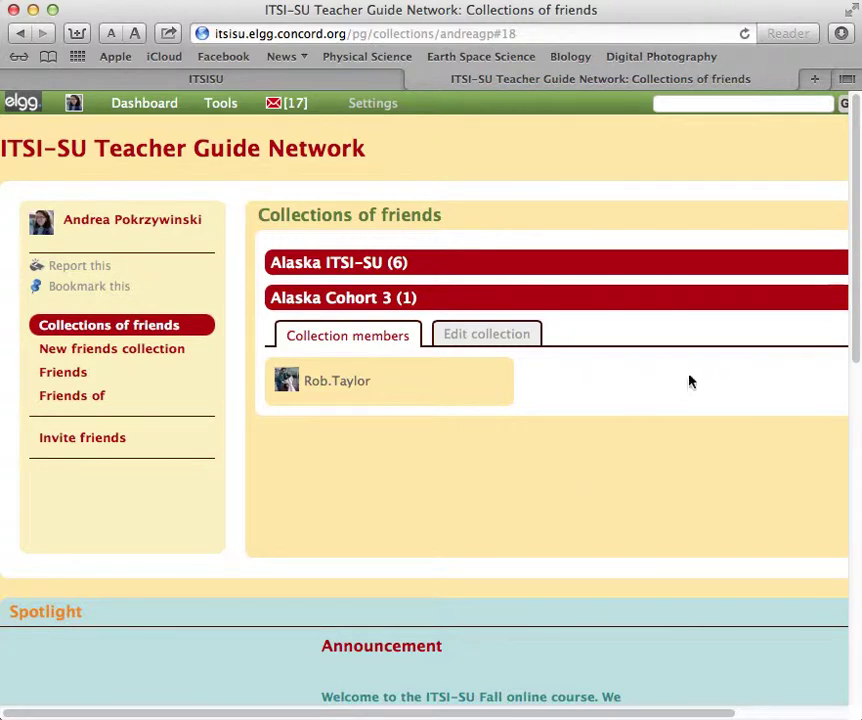
{"action": "left_click", "coordinate": [130, 110]}
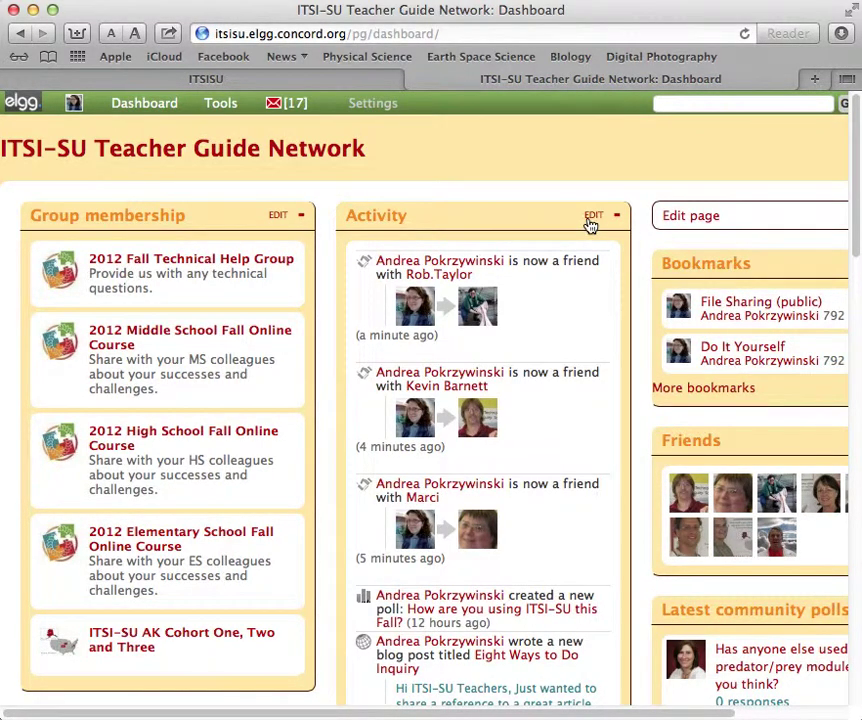
Step: Set the Activity widget to Friends' activity with access Alaska Cohort 3 and save
{"action": "left_click", "coordinate": [590, 224]}
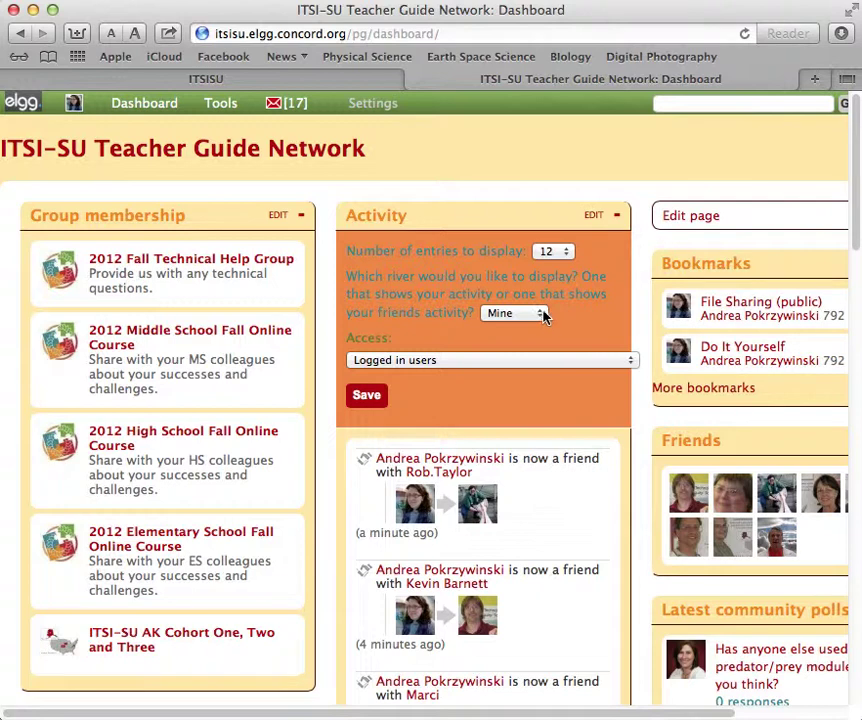
{"action": "left_click", "coordinate": [541, 315]}
{"action": "left_click", "coordinate": [540, 330]}
{"action": "left_click", "coordinate": [536, 366]}
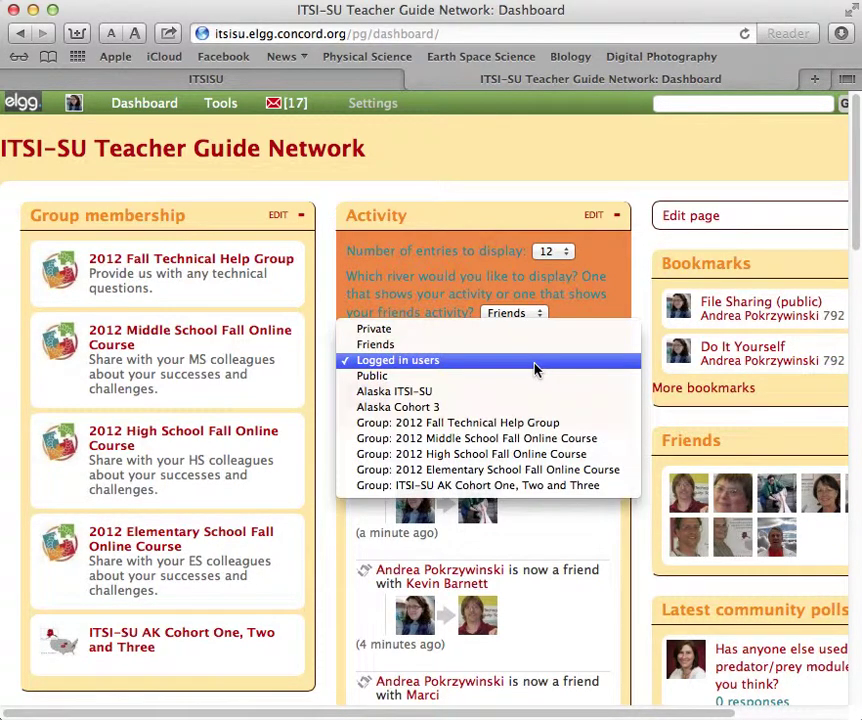
{"action": "left_click", "coordinate": [531, 409]}
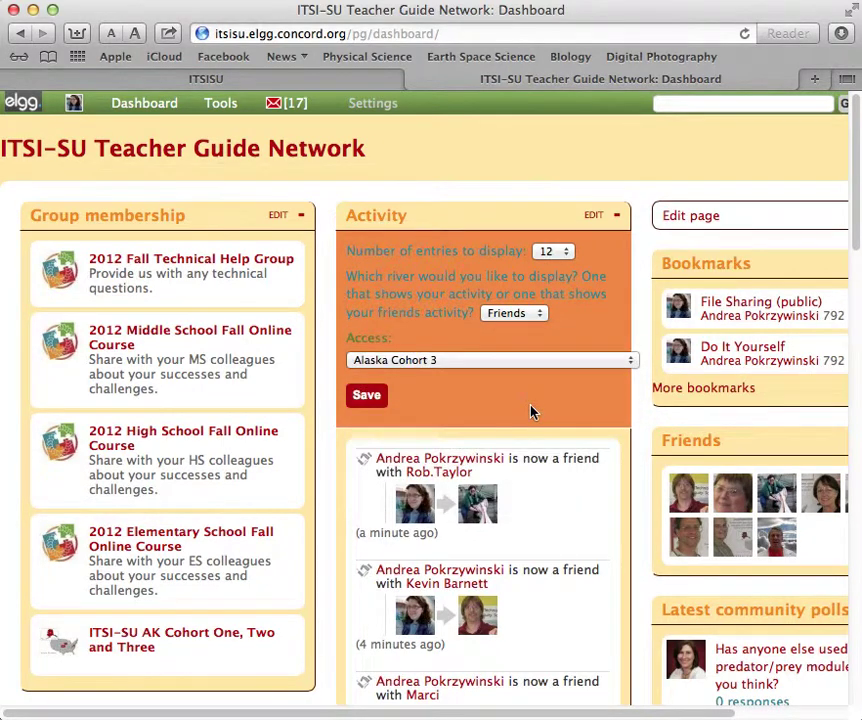
{"action": "left_click", "coordinate": [381, 400]}
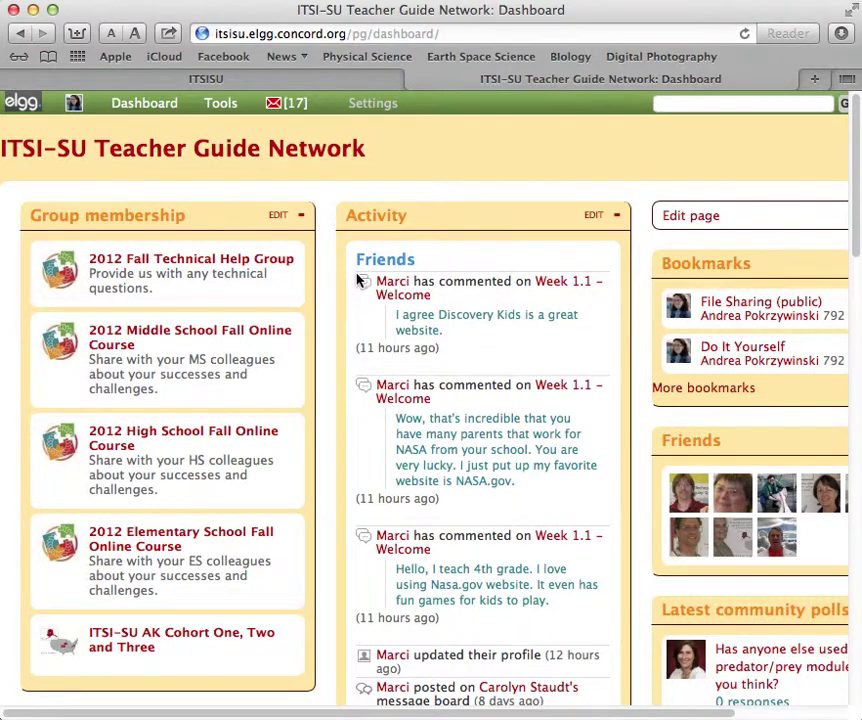
{"action": "mouse_move", "coordinate": [236, 120]}
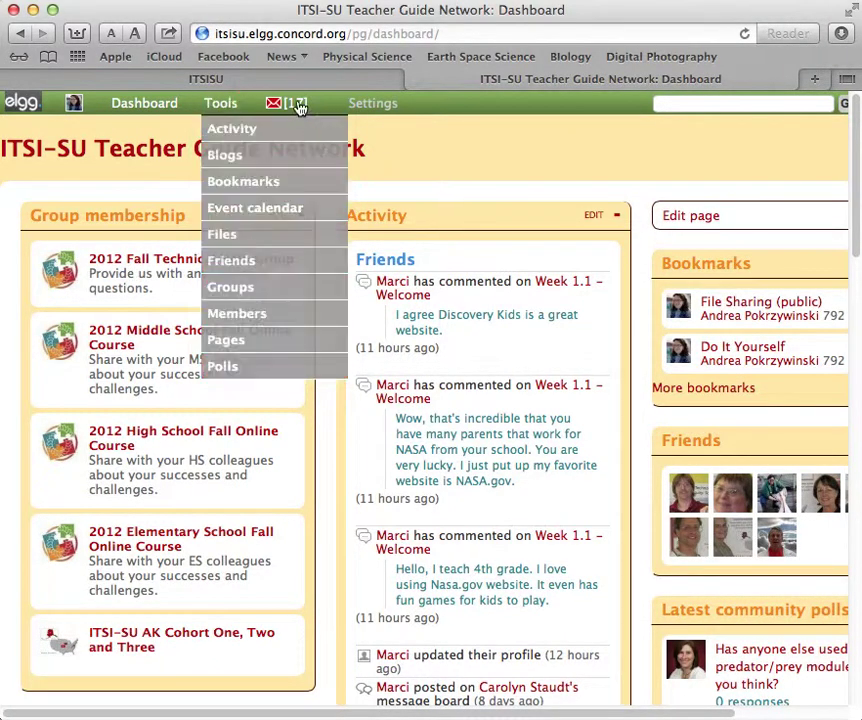
Step: Start a new message from the inbox and open the To: list of friends
{"action": "left_click", "coordinate": [294, 104]}
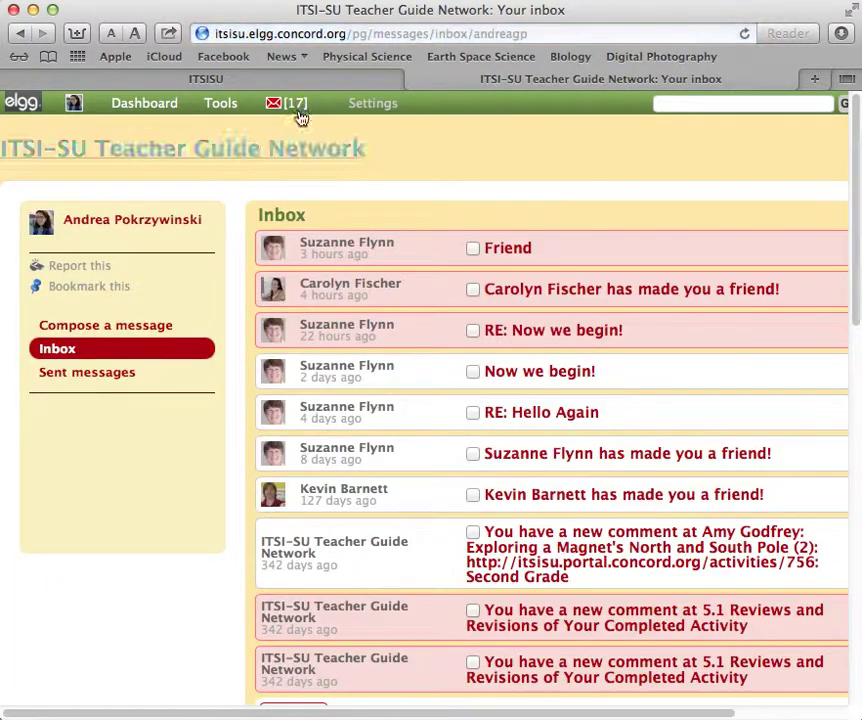
{"action": "left_click", "coordinate": [97, 330]}
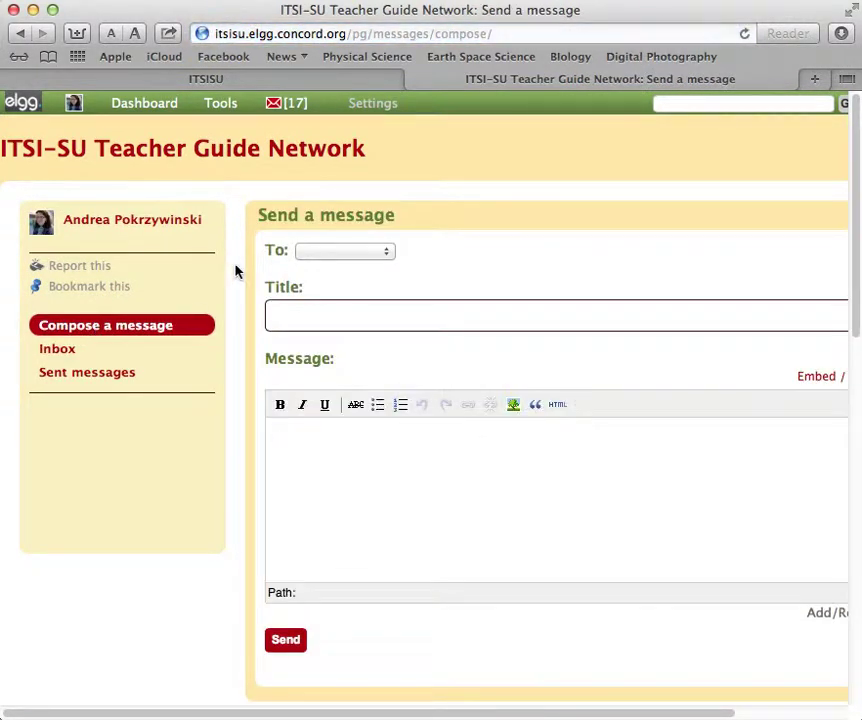
{"action": "left_click", "coordinate": [335, 252]}
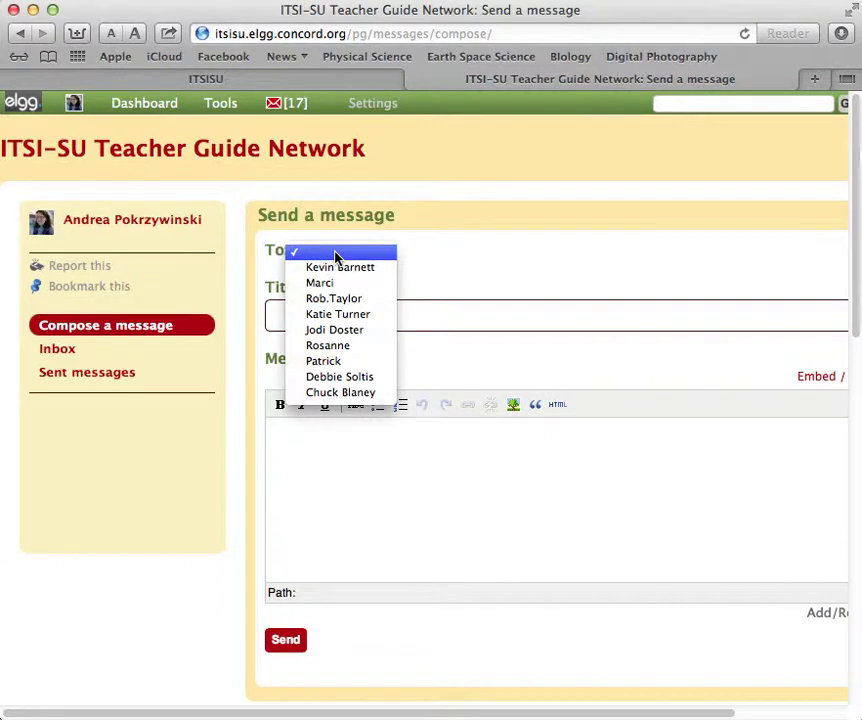